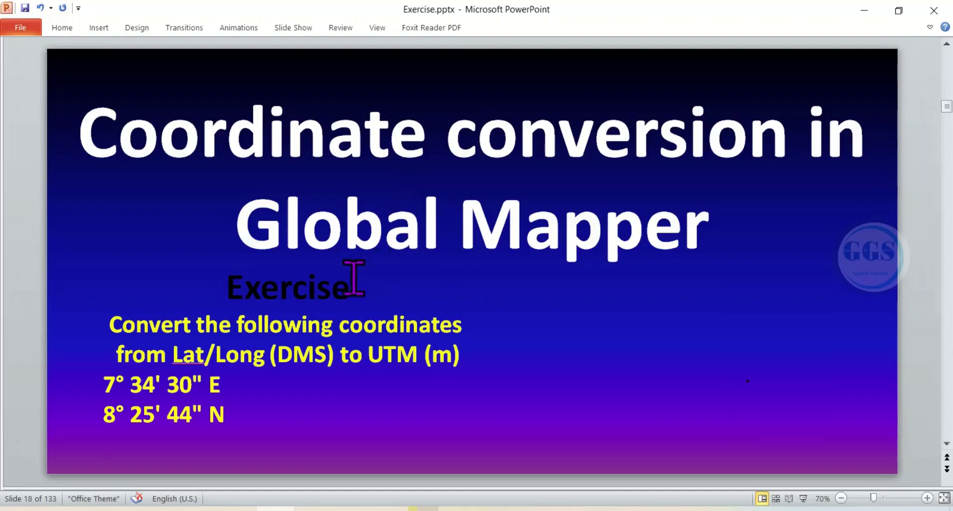
Step: Open Global Mapper's Coordinate Converter from the Tools menu
left_click(243, 292)
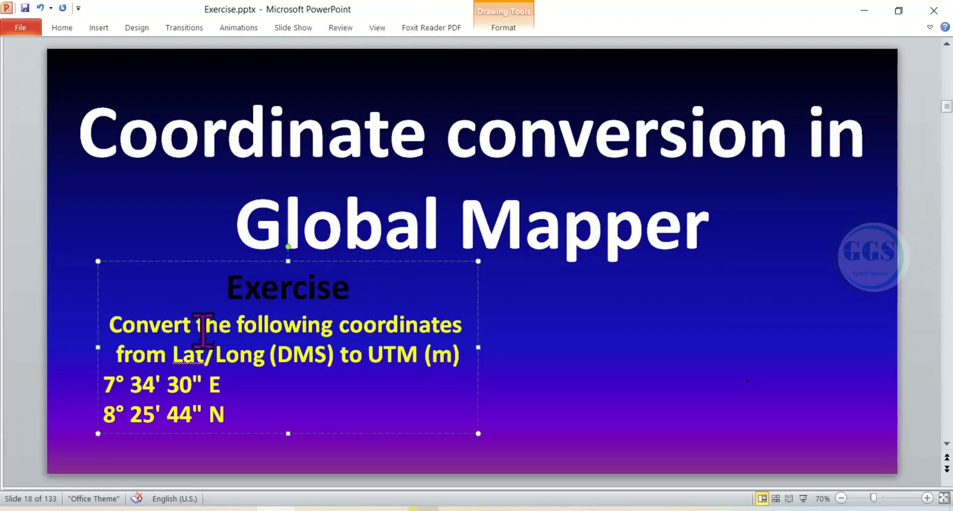
left_click(79, 328)
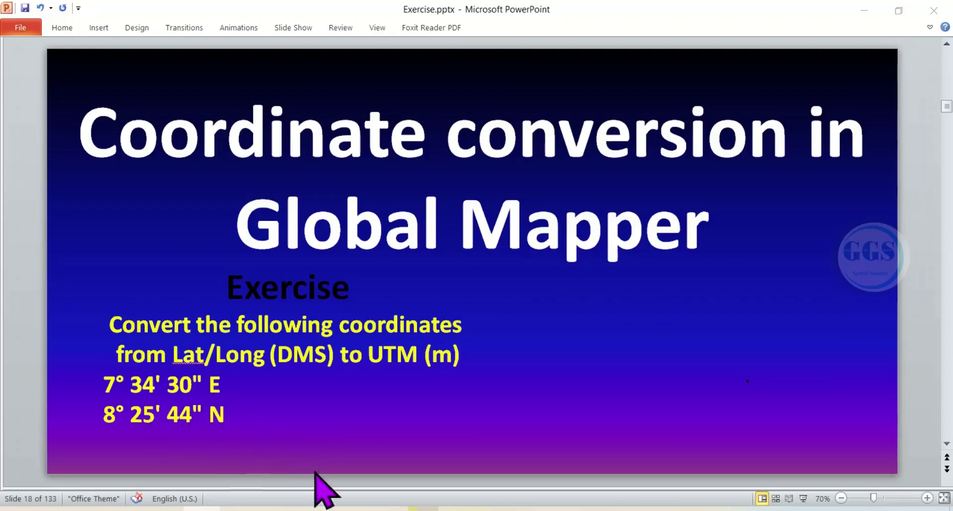
key("alt+Tab")
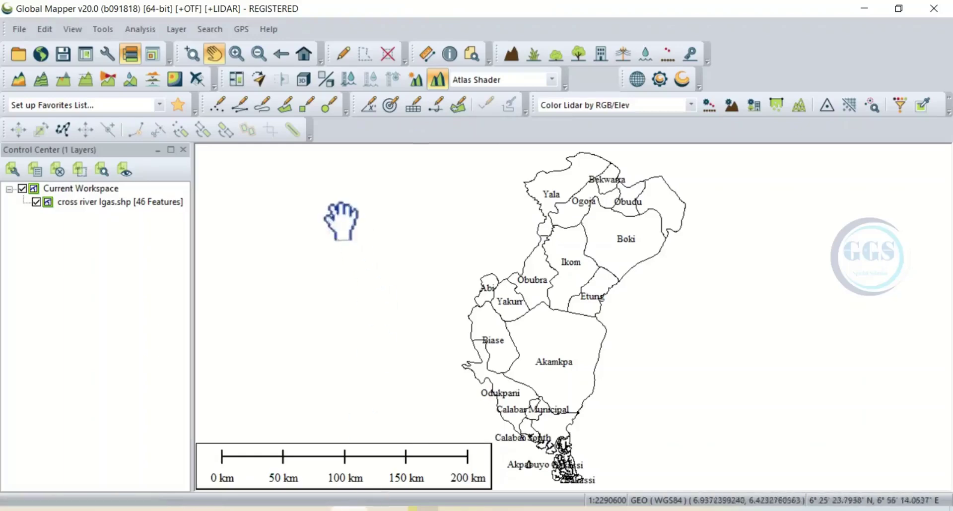
left_click(102, 29)
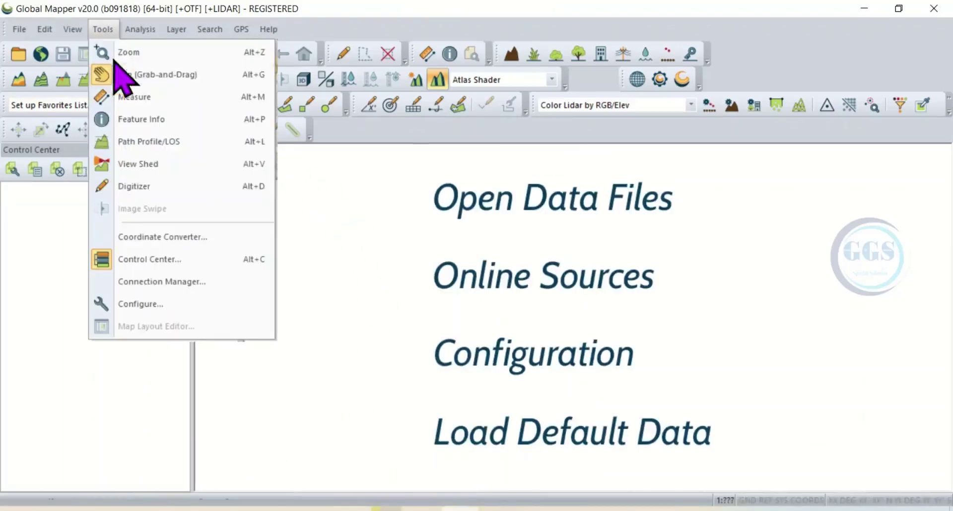
left_click(168, 239)
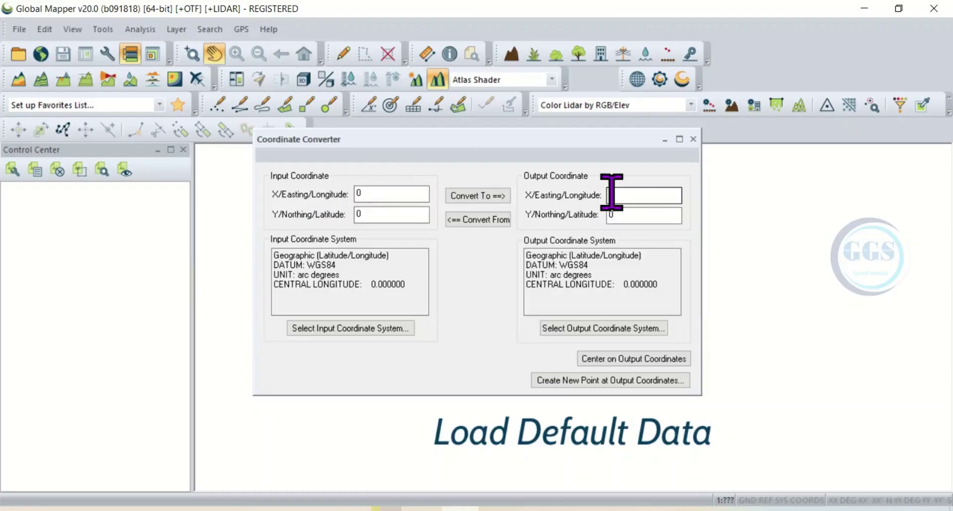
Step: Copy 7° 34' 30" E from the slide and paste it into the X/Easting/Longitude input
left_click(275, 509)
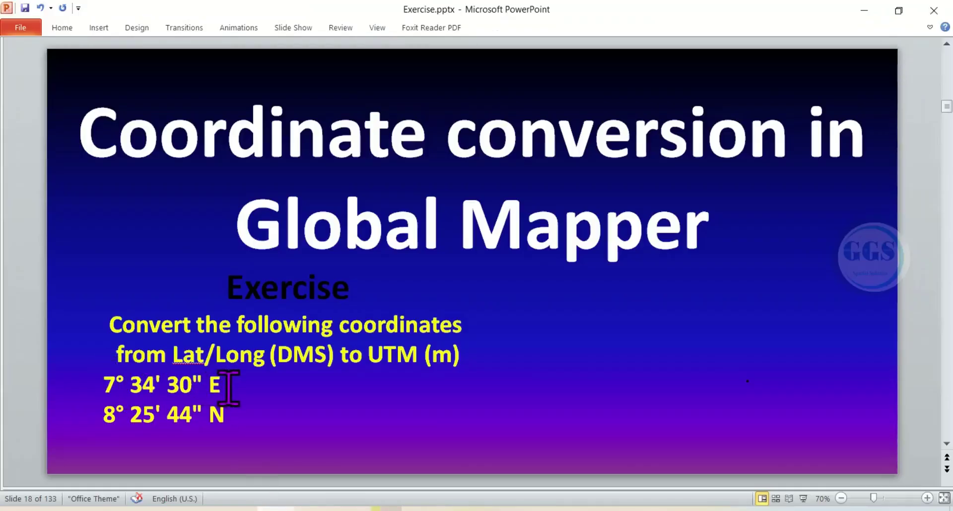
left_click_drag(230, 387, 99, 387)
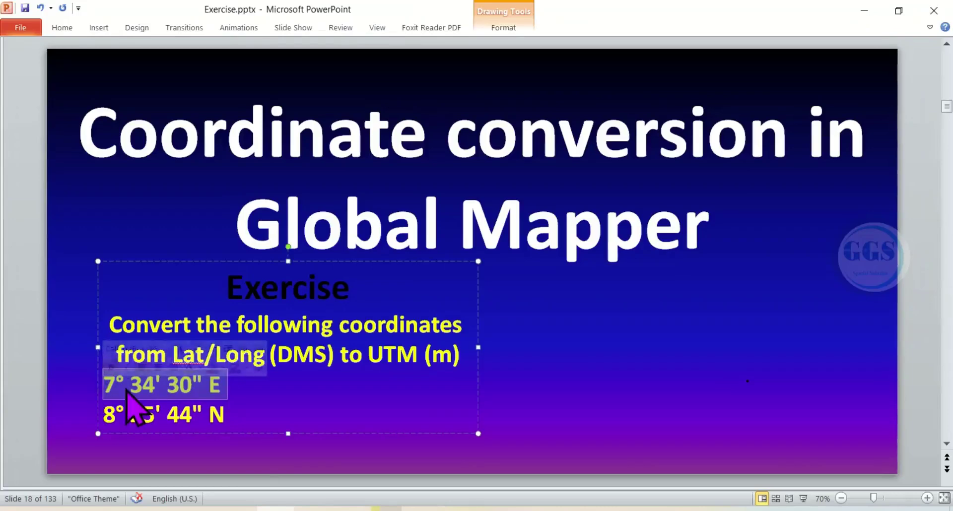
right_click(127, 391)
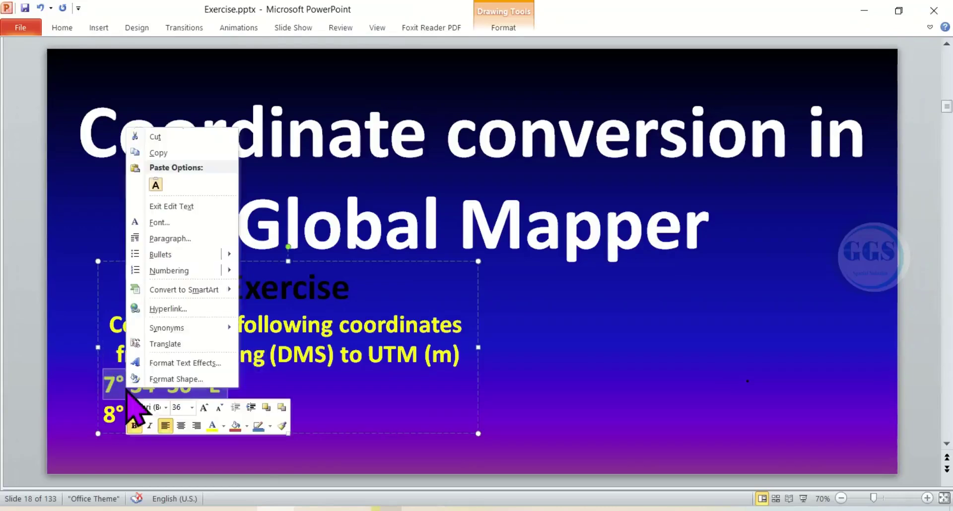
left_click(158, 154)
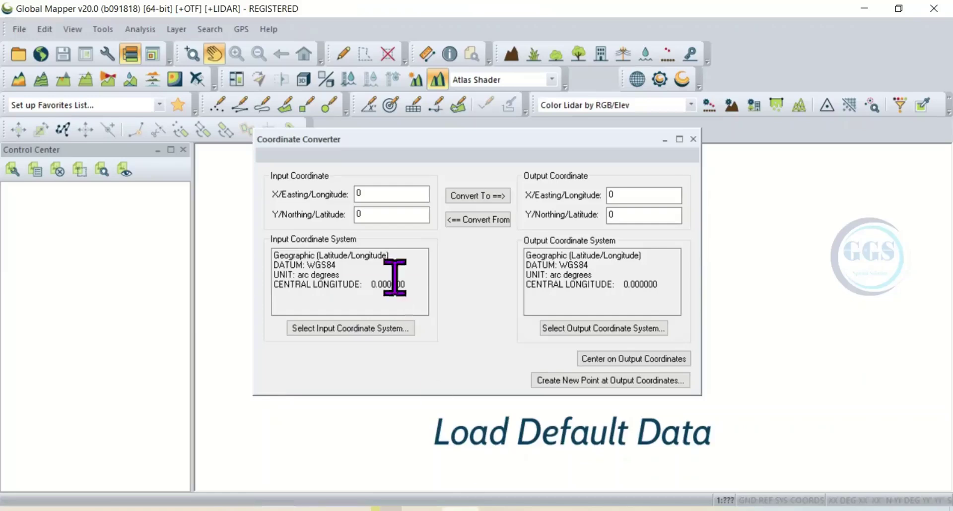
right_click(358, 193)
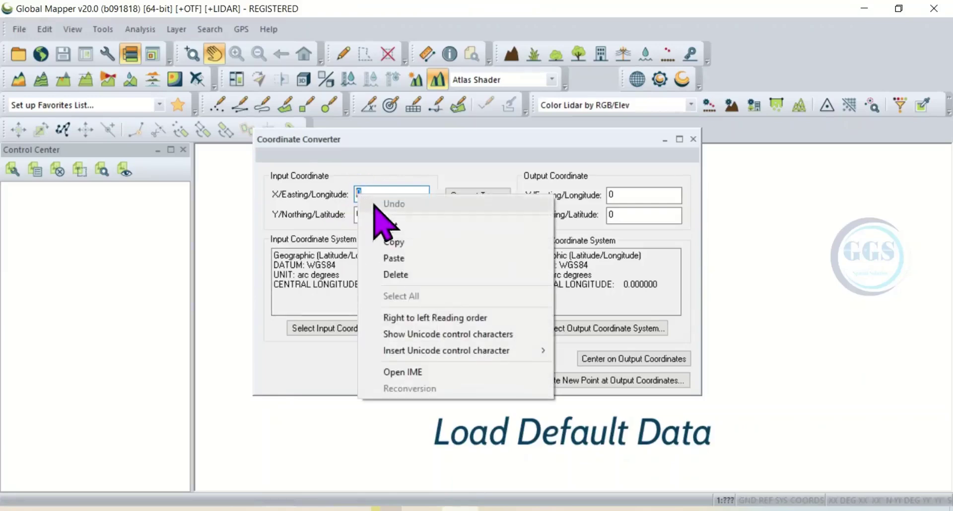
left_click(397, 258)
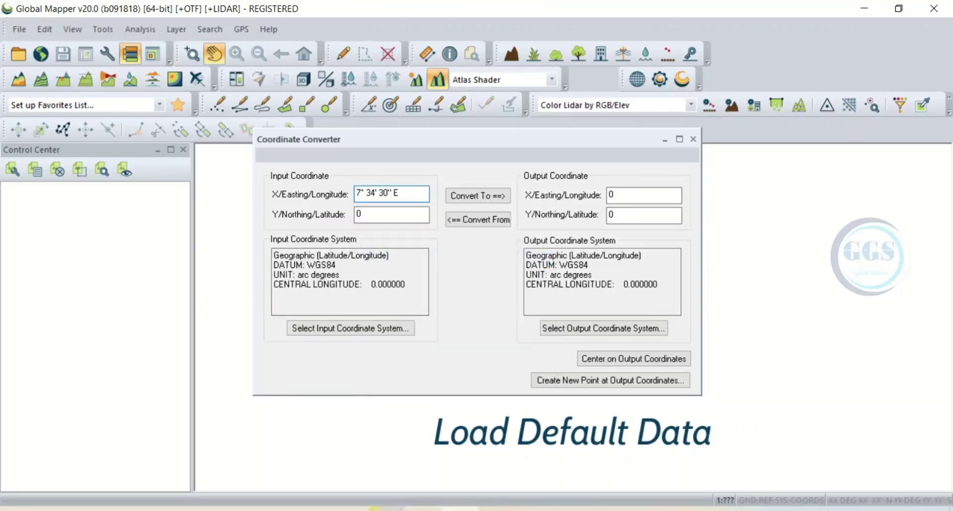
Step: Copy 8° 25' 44" N from the slide and paste it over the 0 in Y/Northing/Latitude
key("alt+Tab")
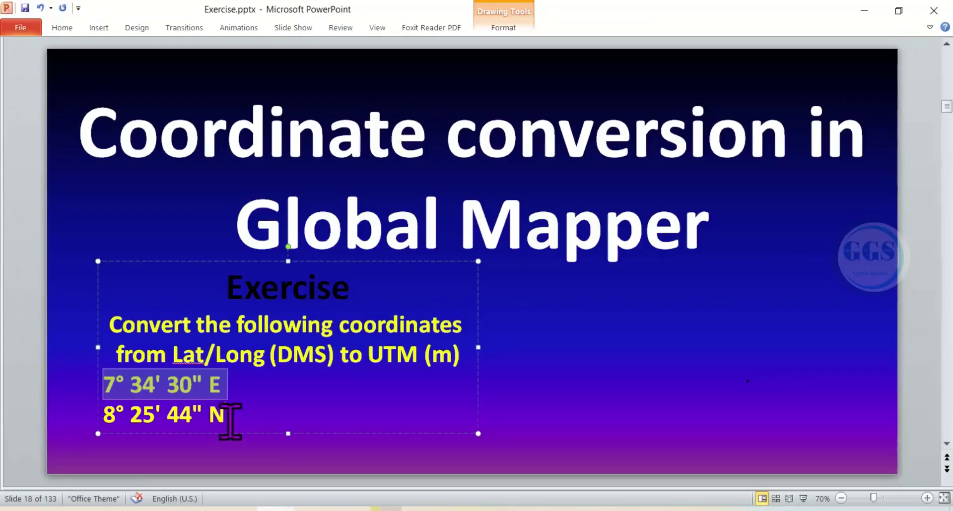
left_click_drag(229, 421, 106, 420)
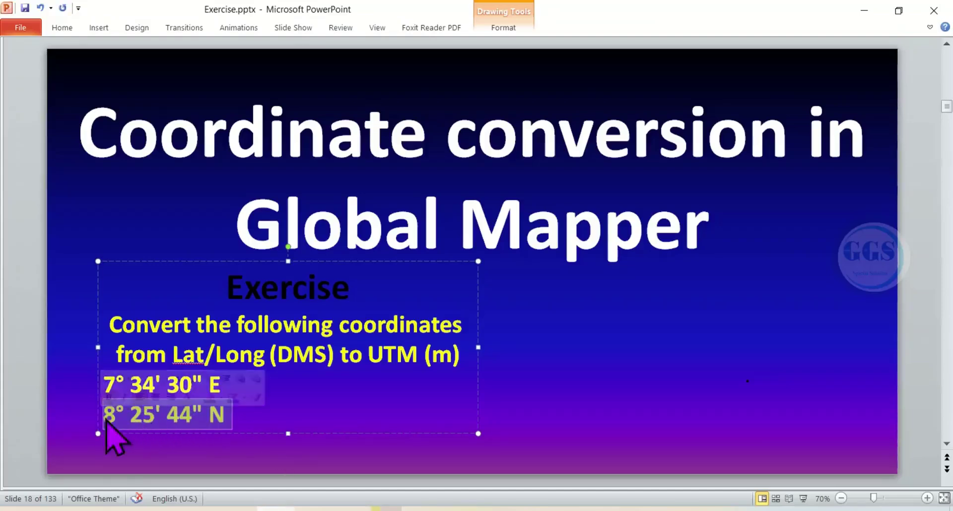
right_click(171, 430)
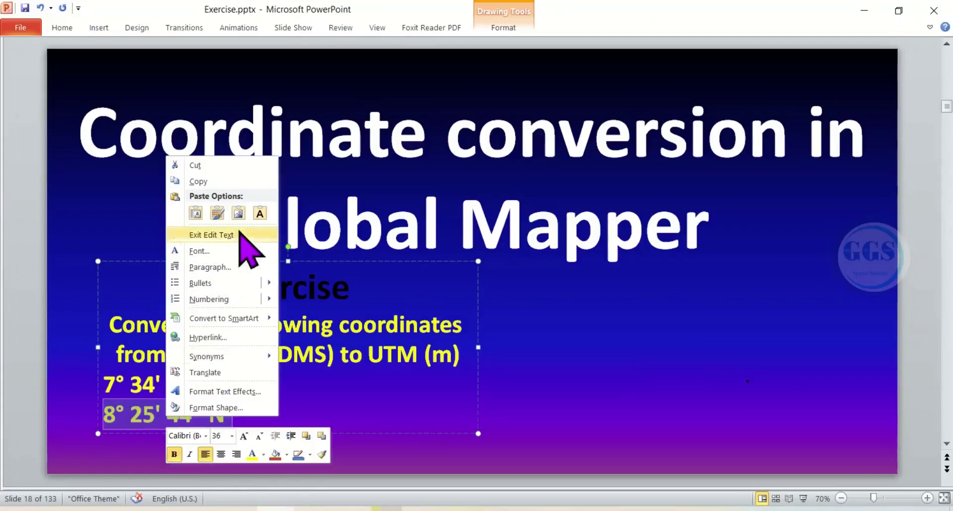
left_click(209, 181)
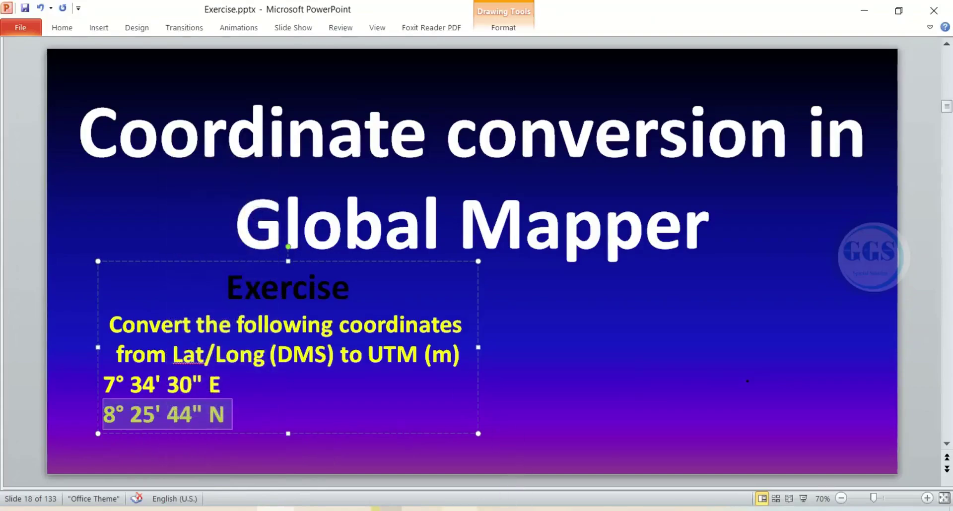
key("alt+Tab")
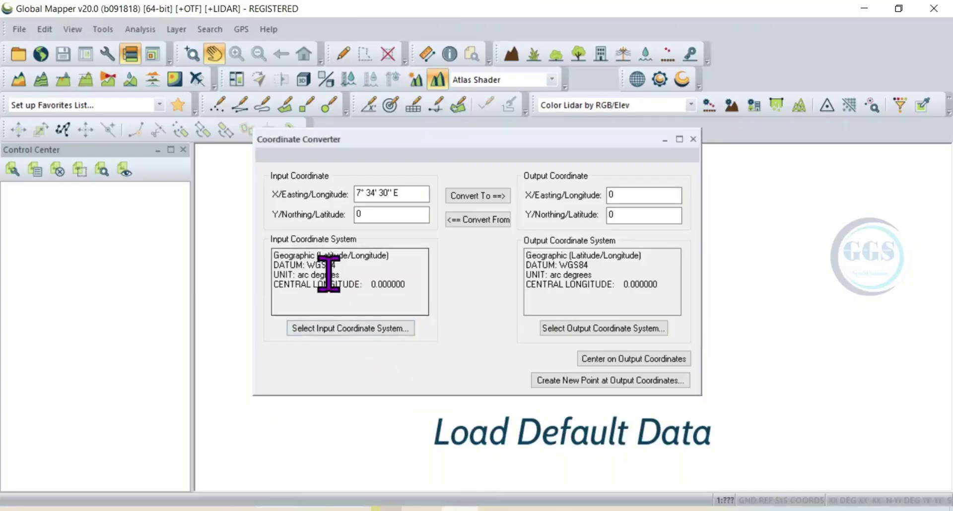
double_click(361, 214)
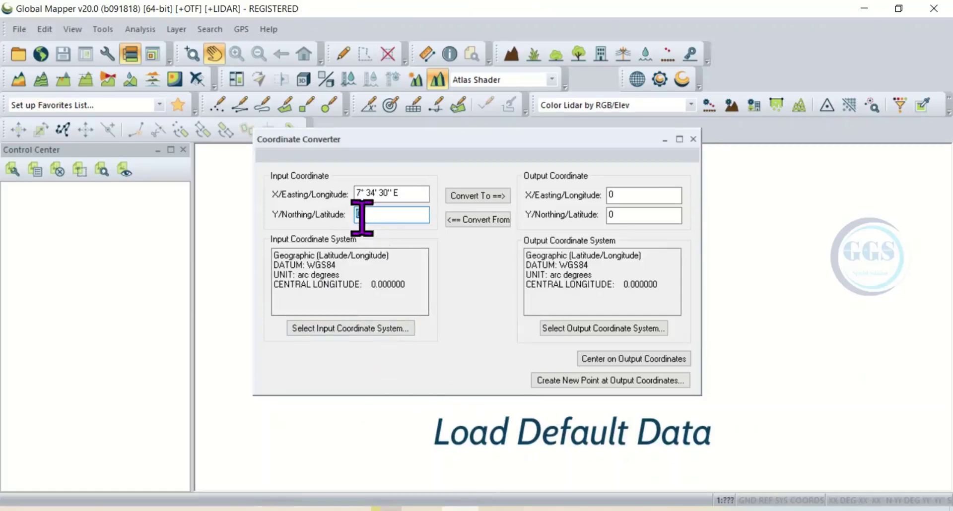
right_click(362, 218)
left_click(422, 281)
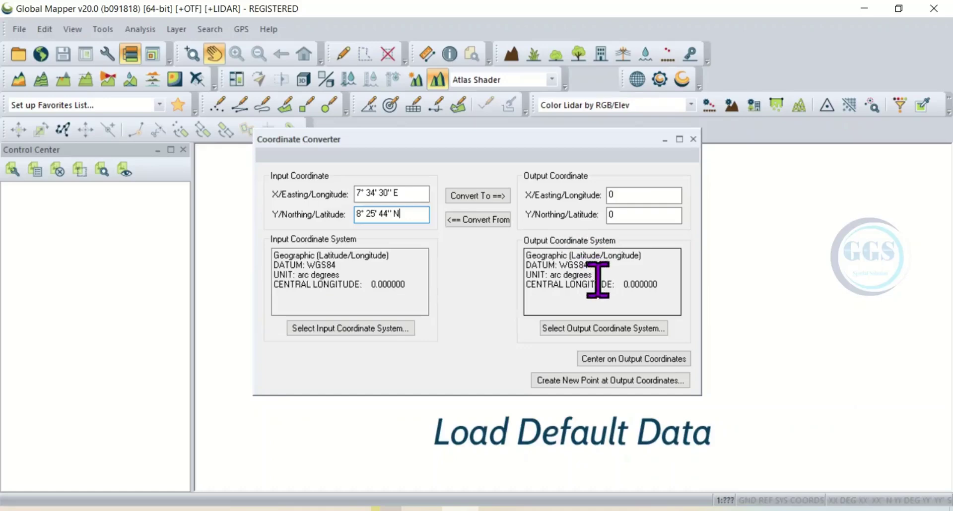
Step: Set the output coordinate system's projection to UTM
left_click(586, 330)
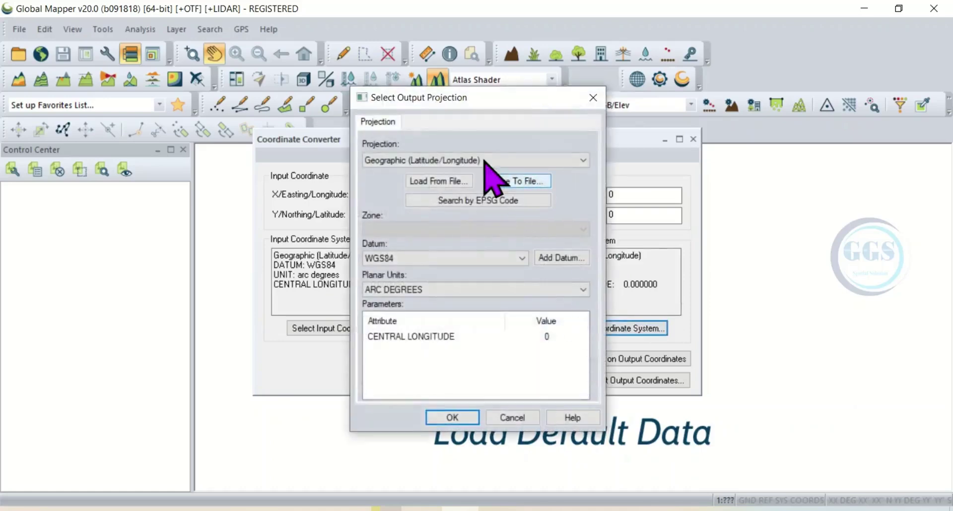
left_click(583, 161)
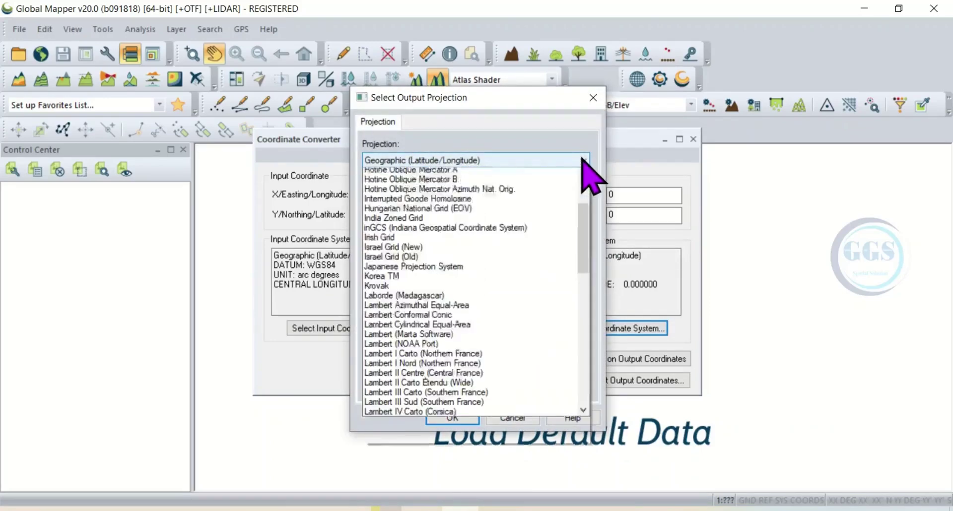
scroll(380, 278, "down", 15)
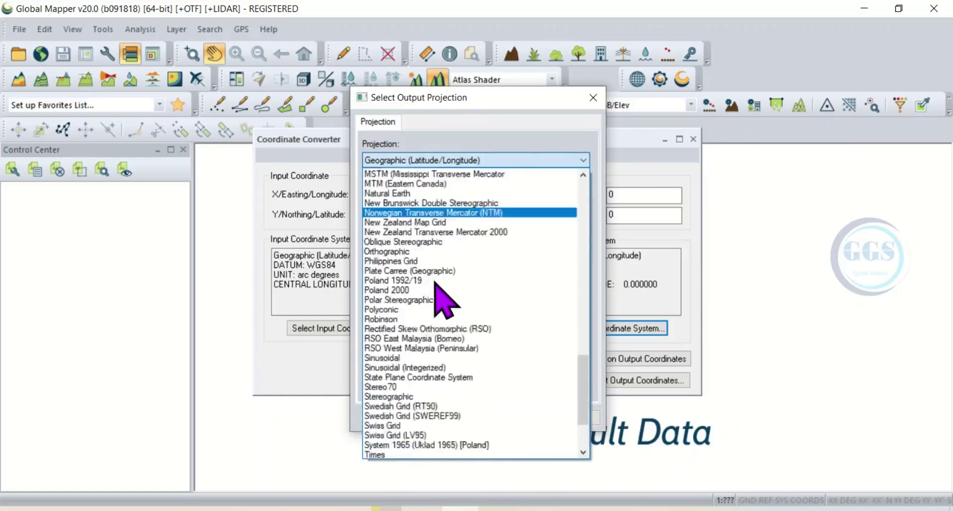
scroll(437, 284, "down", 5)
scroll(441, 287, "up", 20)
scroll(436, 313, "down", 20)
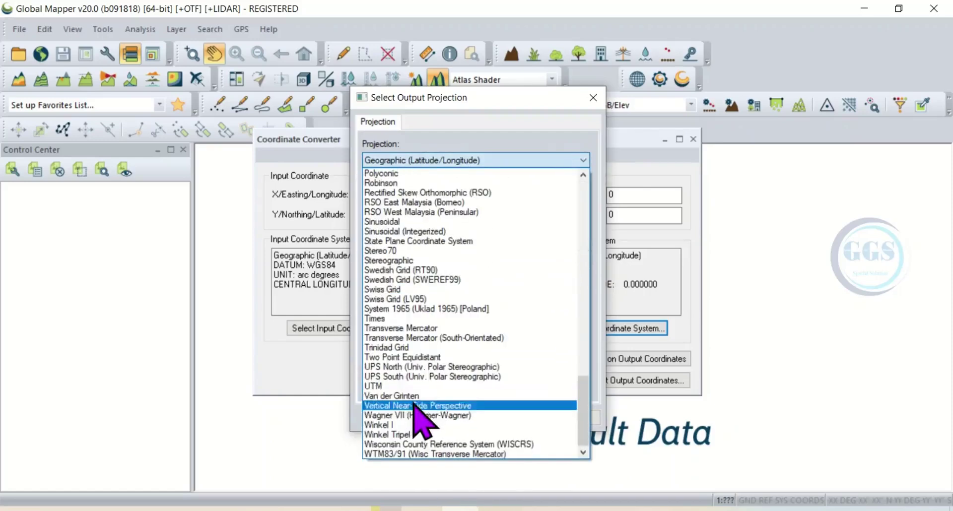
left_click(389, 386)
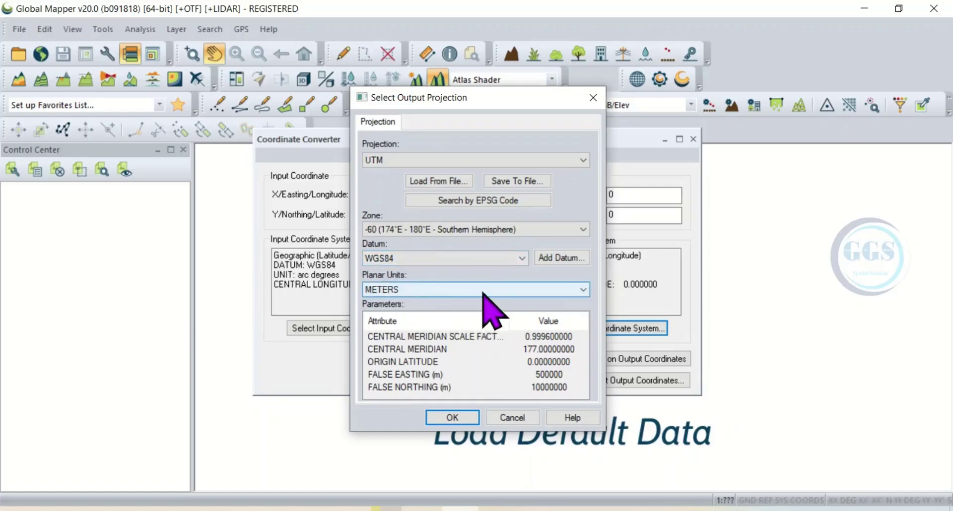
key("Return")
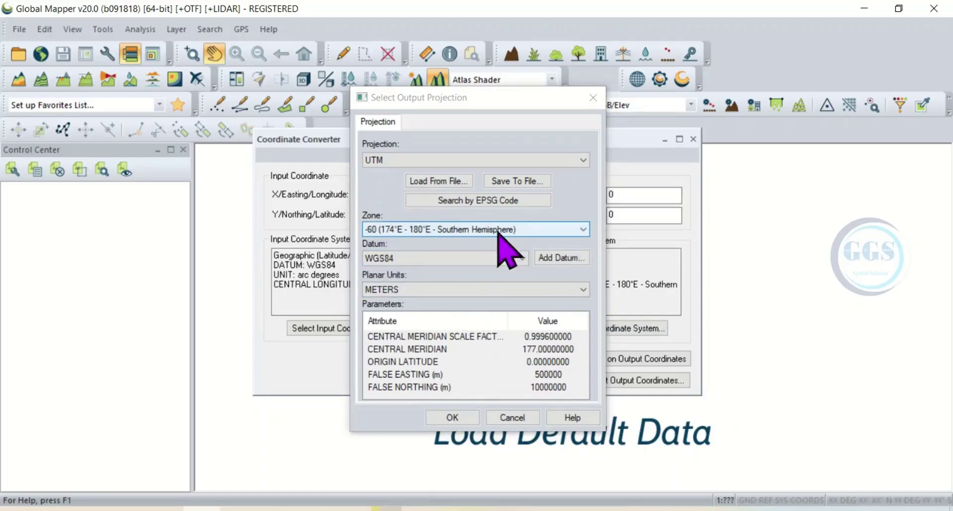
Step: Choose UTM zone 32 (6°E - 12°E, Northern Hemisphere) for the output
left_click(584, 229)
scroll(422, 342, "down", 2)
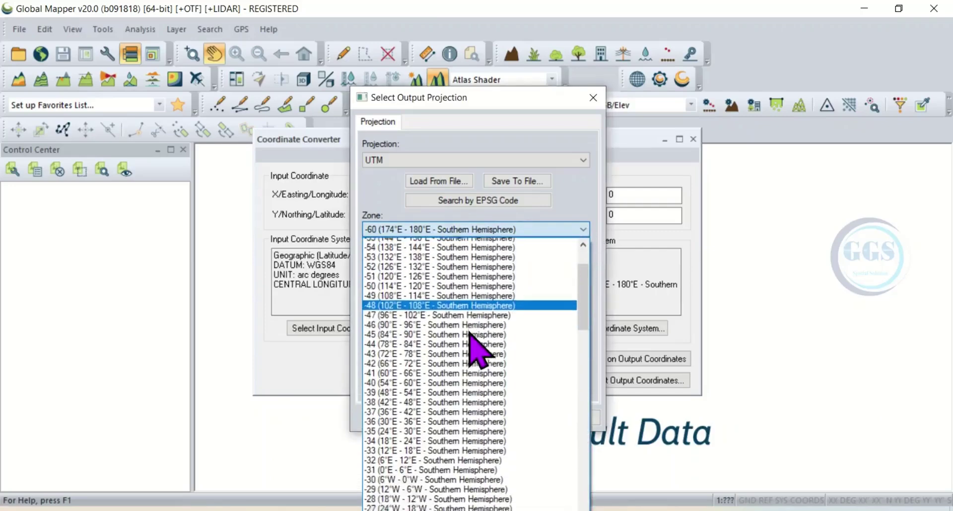
scroll(471, 334, "down", 1)
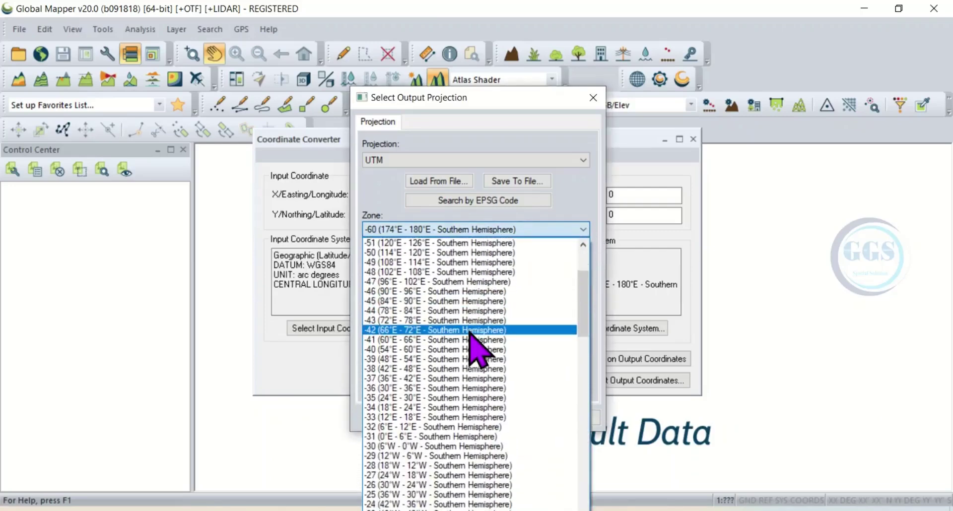
scroll(436, 312, "down", 20)
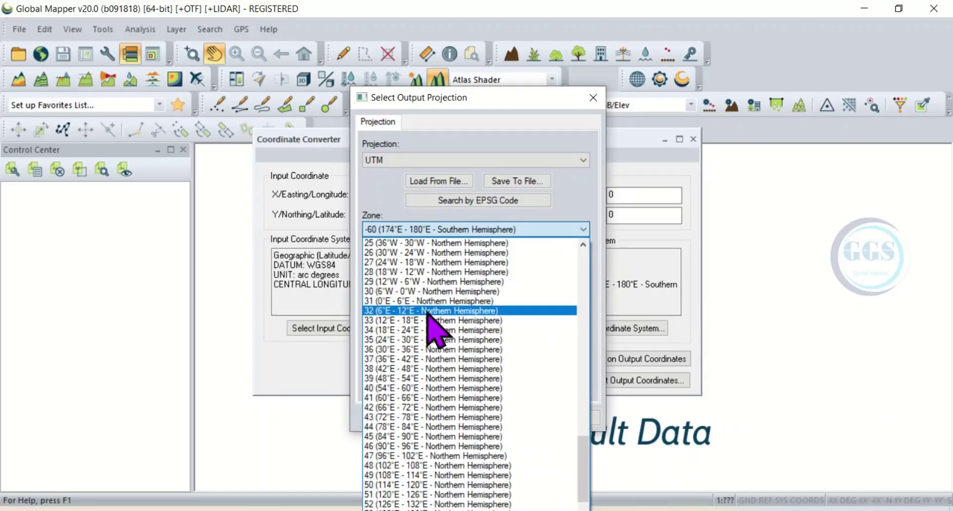
left_click(428, 311)
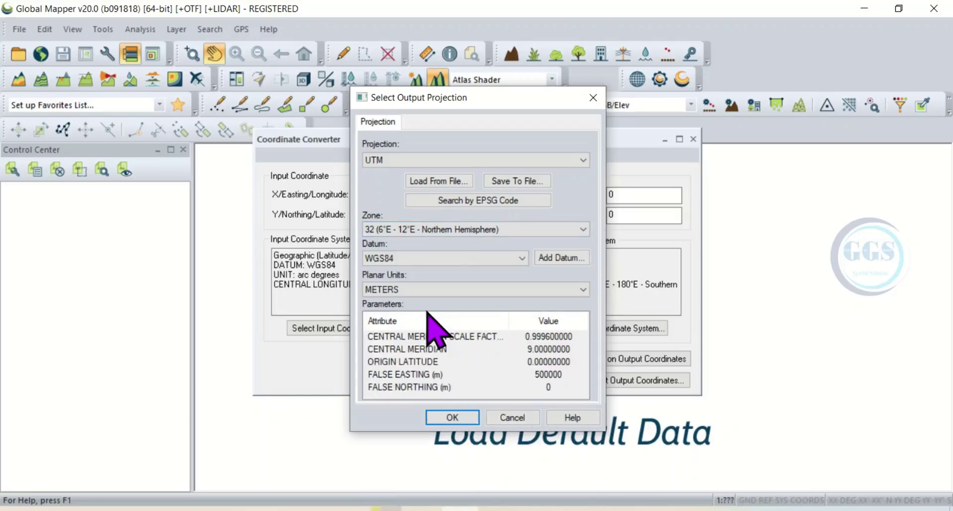
Step: Confirm the zone 32N output and convert, getting easting 343119.064 and northing 931998.690
left_click(452, 418)
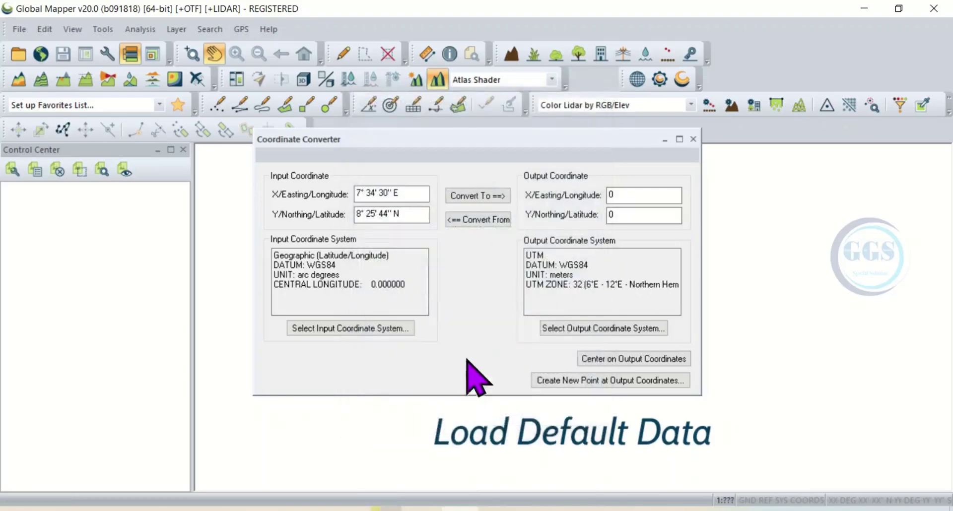
left_click(471, 199)
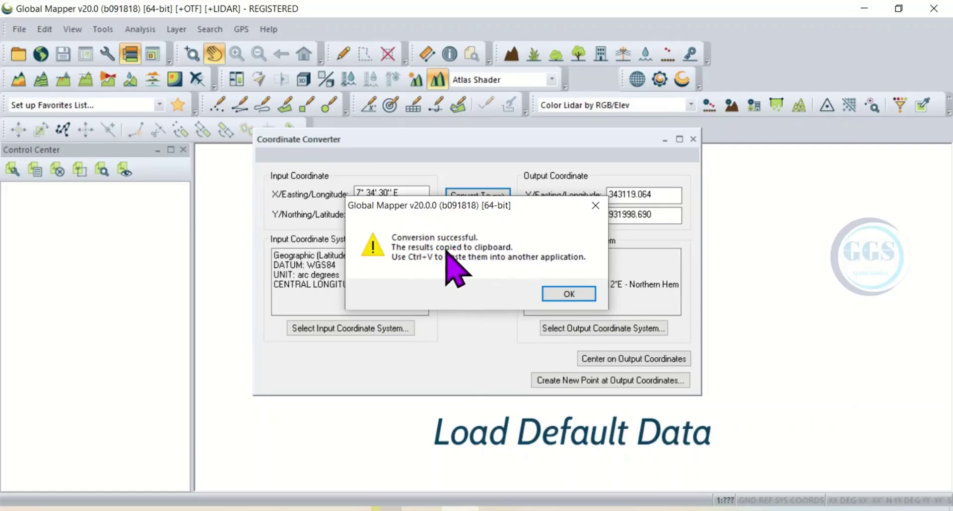
left_click(569, 294)
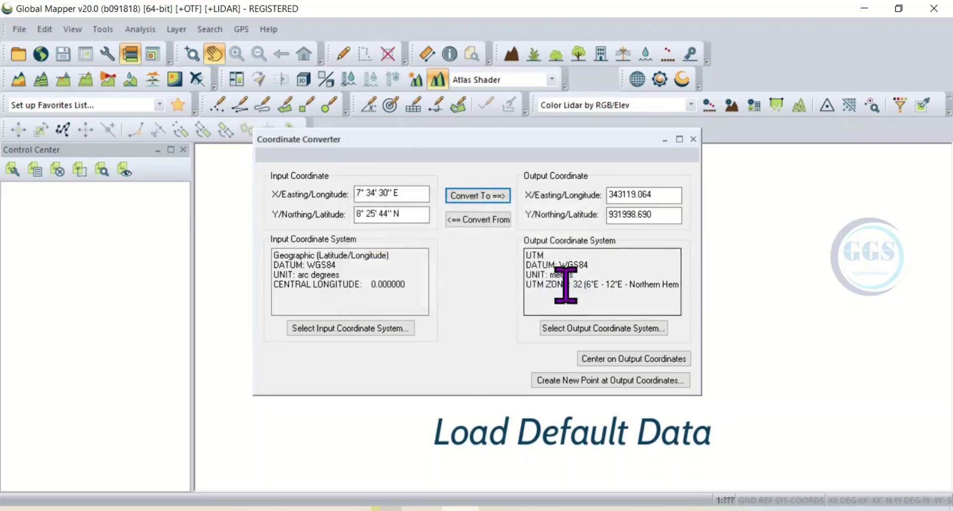